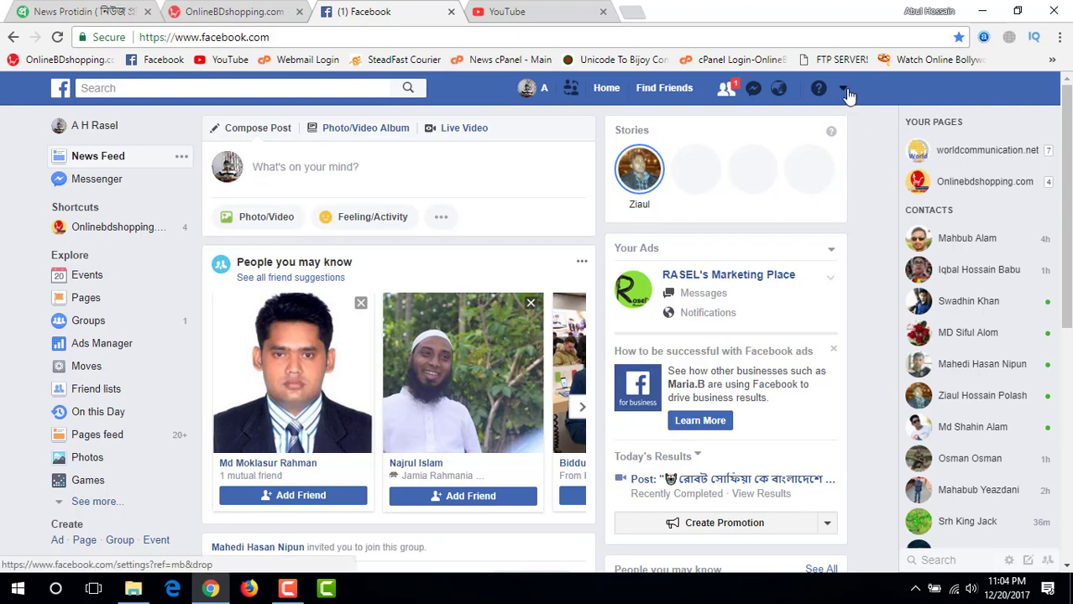
Go to the account's payment settings and open Ads Manager from the payment history.
click(844, 88)
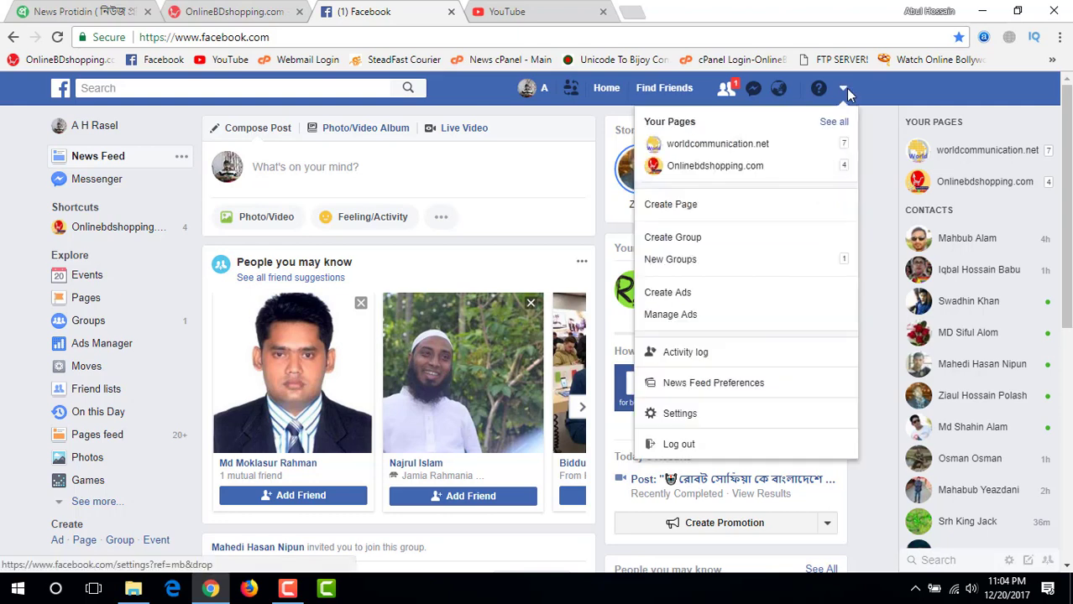
click(680, 414)
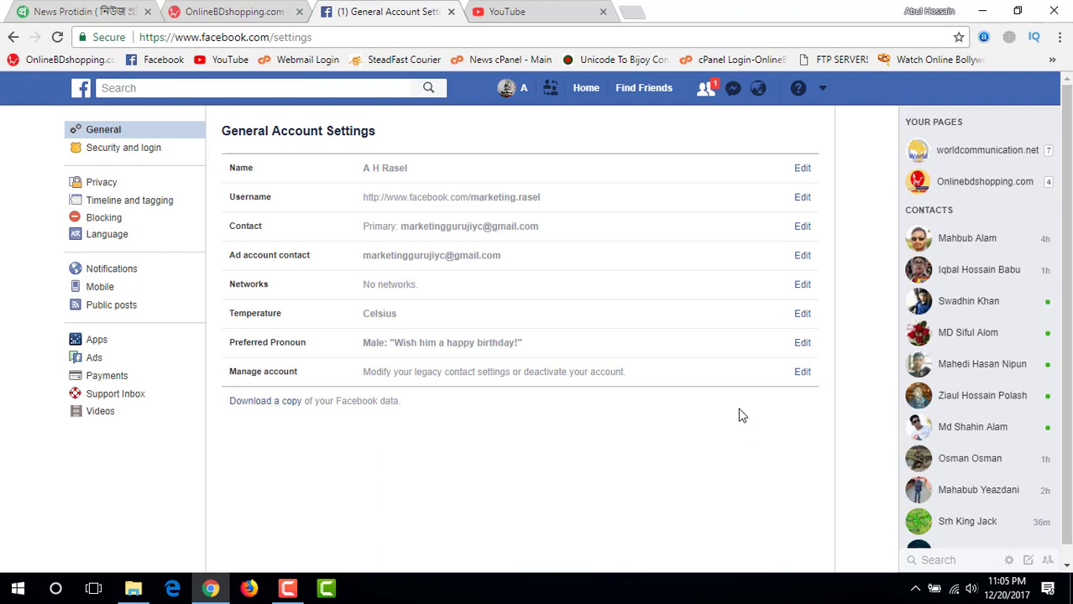
click(111, 383)
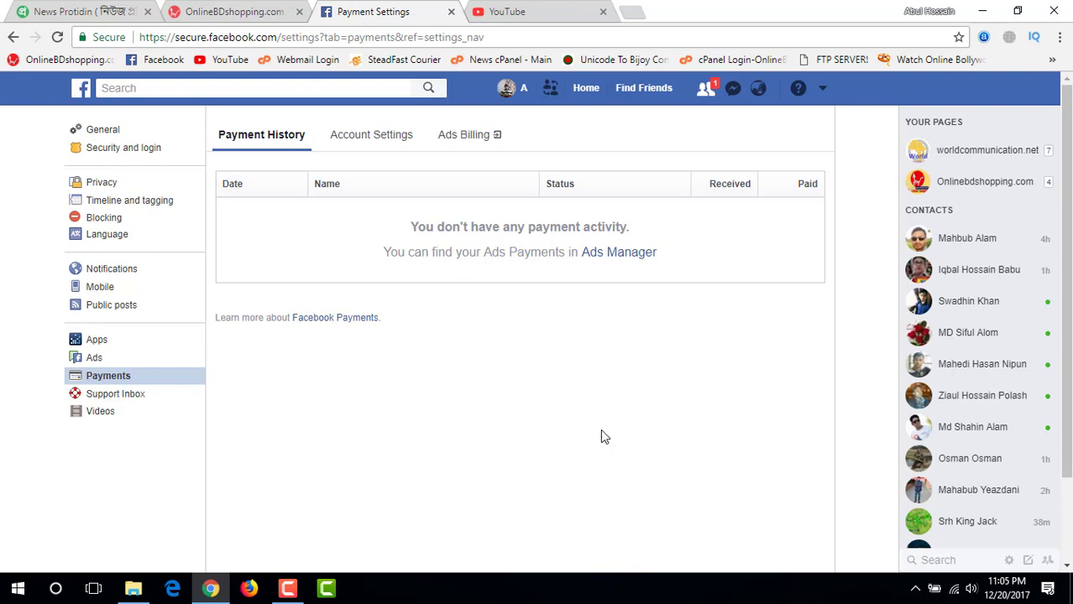
click(624, 257)
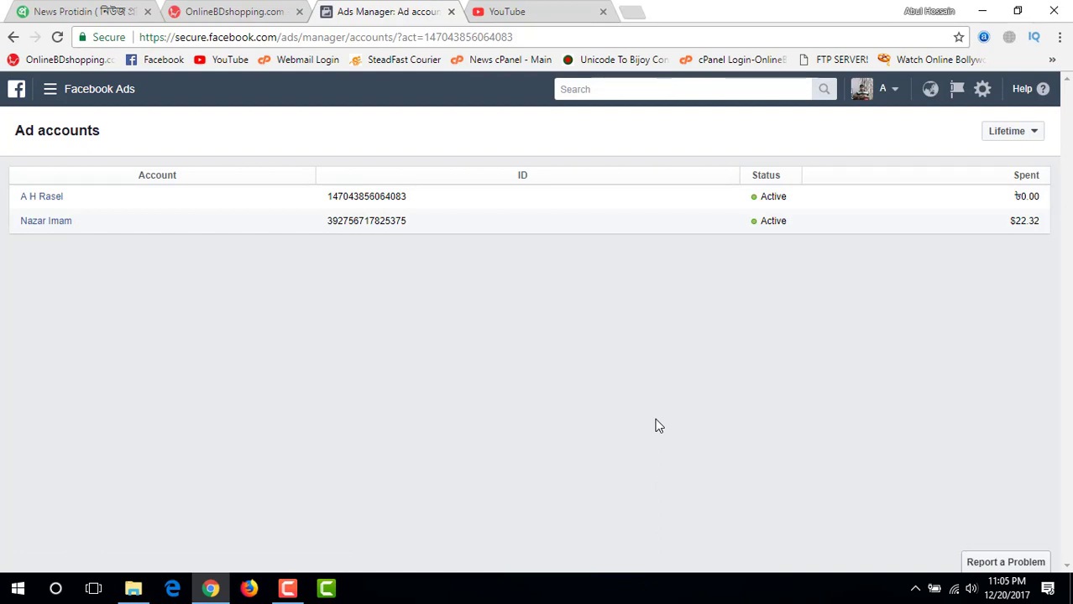
Open Ads Manager, close the ad creation page to reach the campaigns list, and reset the browser zoom.
click(52, 98)
click(269, 177)
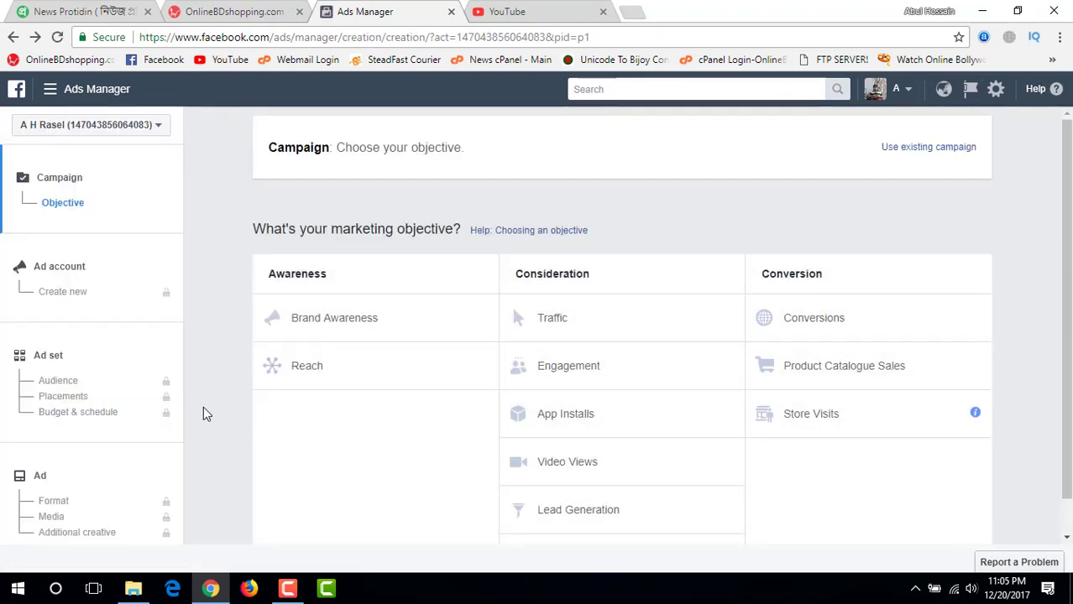
scroll(209, 416, down, 1)
key(ctrl+minus)
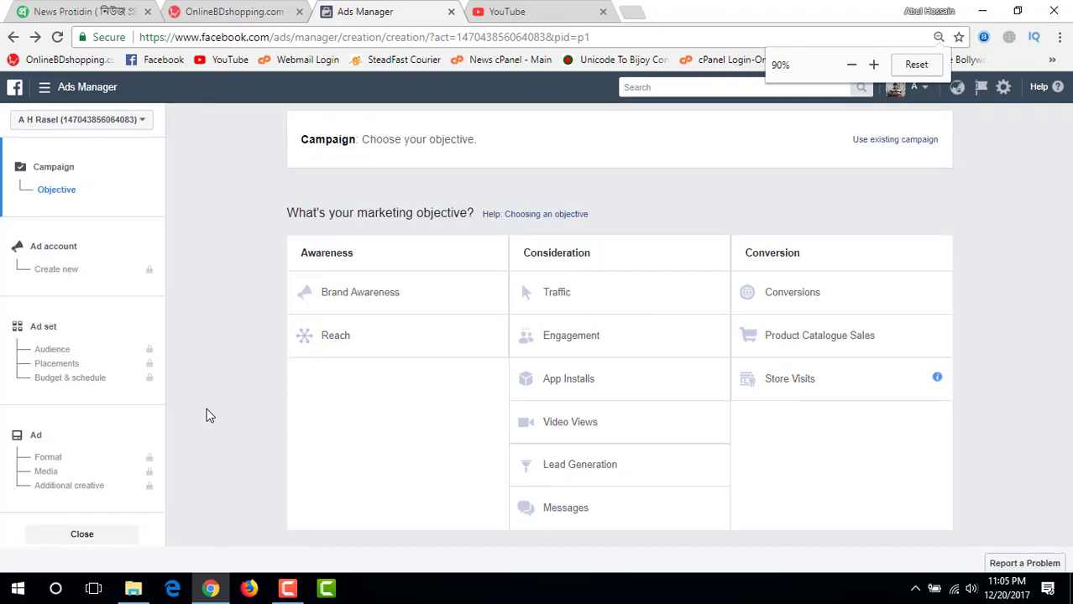
click(56, 544)
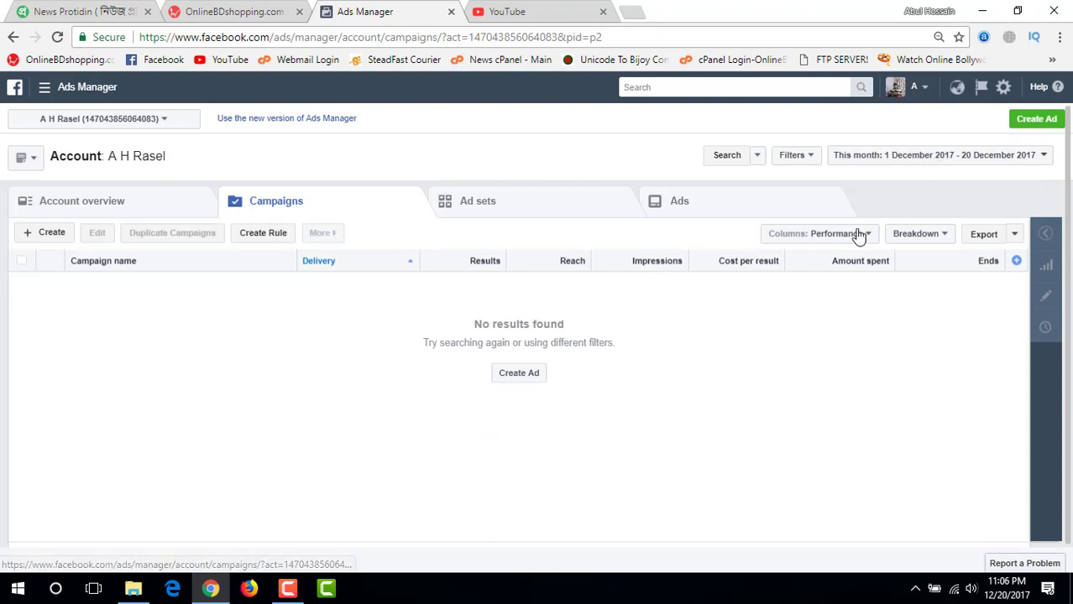
click(938, 37)
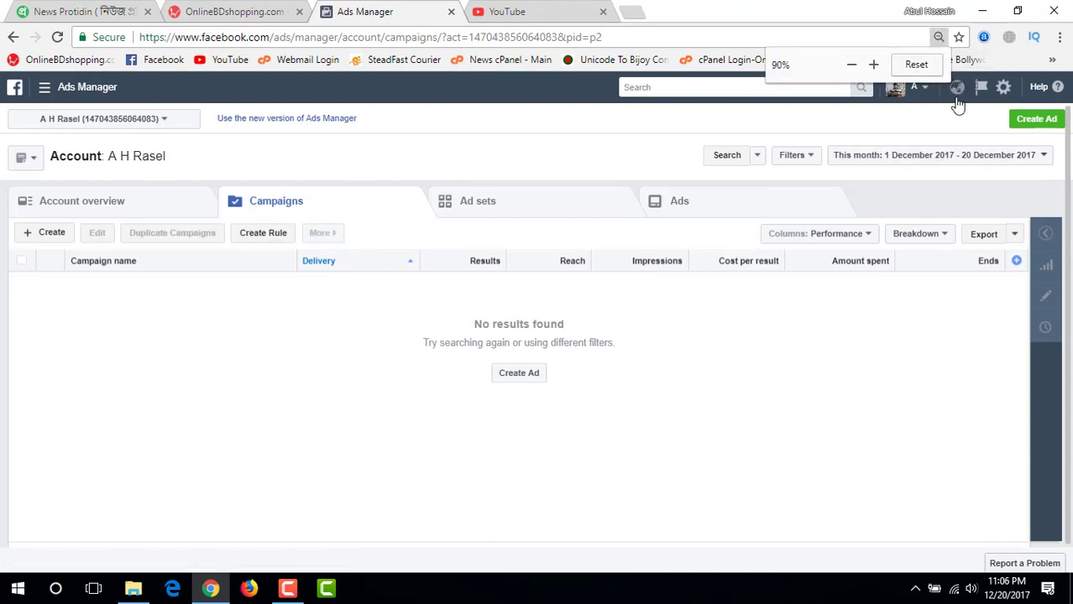
click(928, 68)
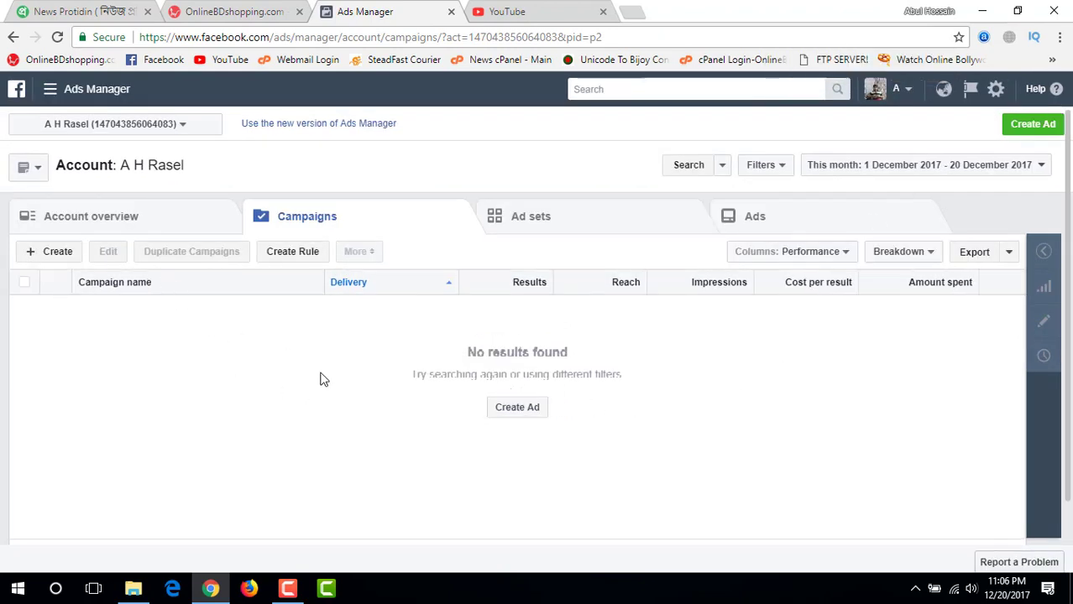
Open the ad account's Billing page and check its current balance.
click(52, 95)
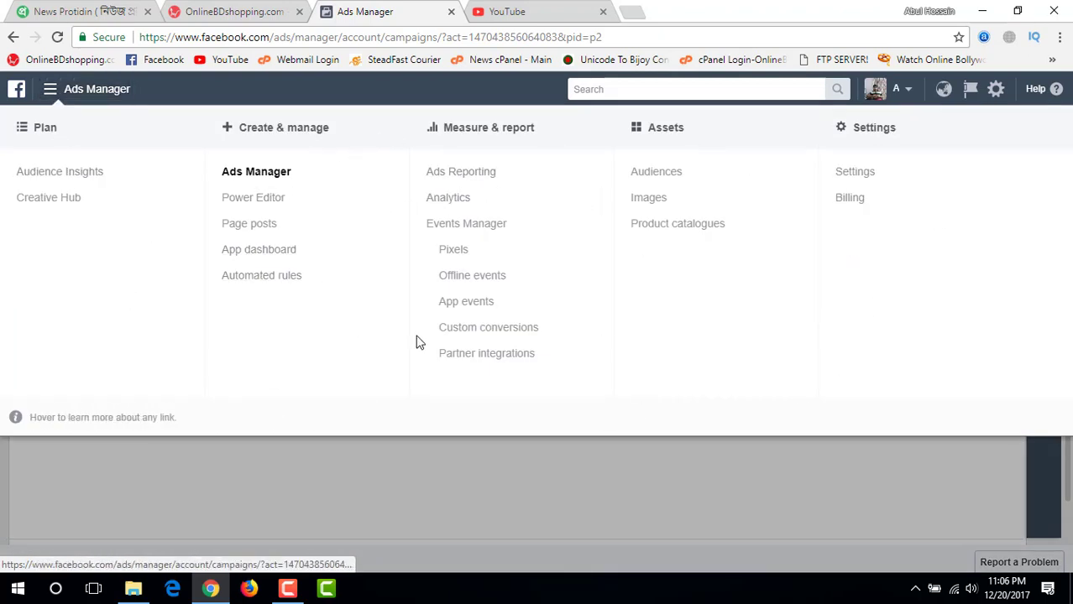
click(850, 198)
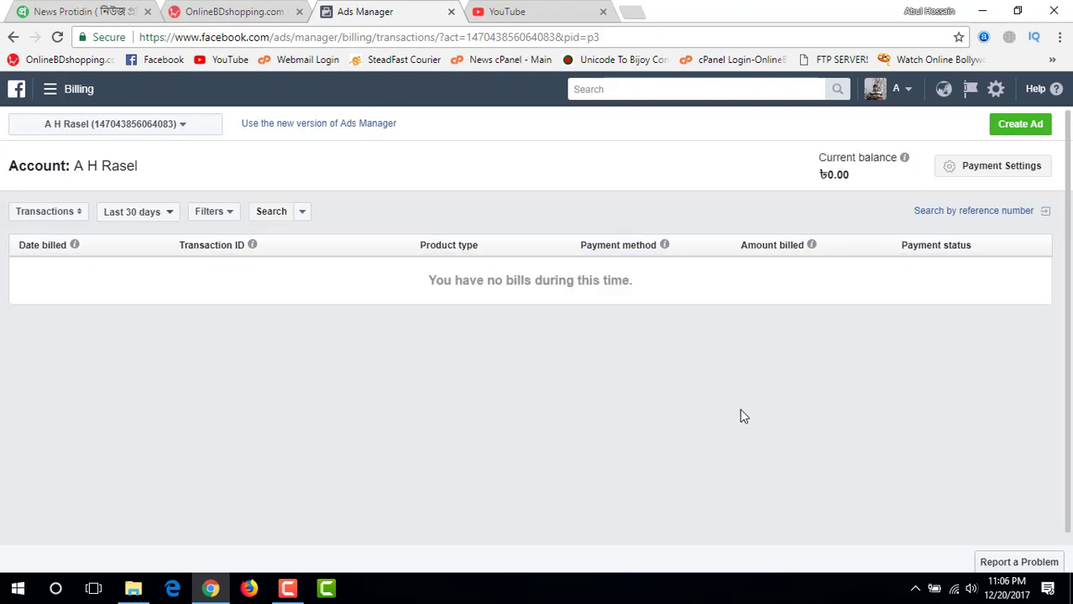
drag(857, 180, 821, 161)
click(843, 178)
drag(842, 178, 815, 155)
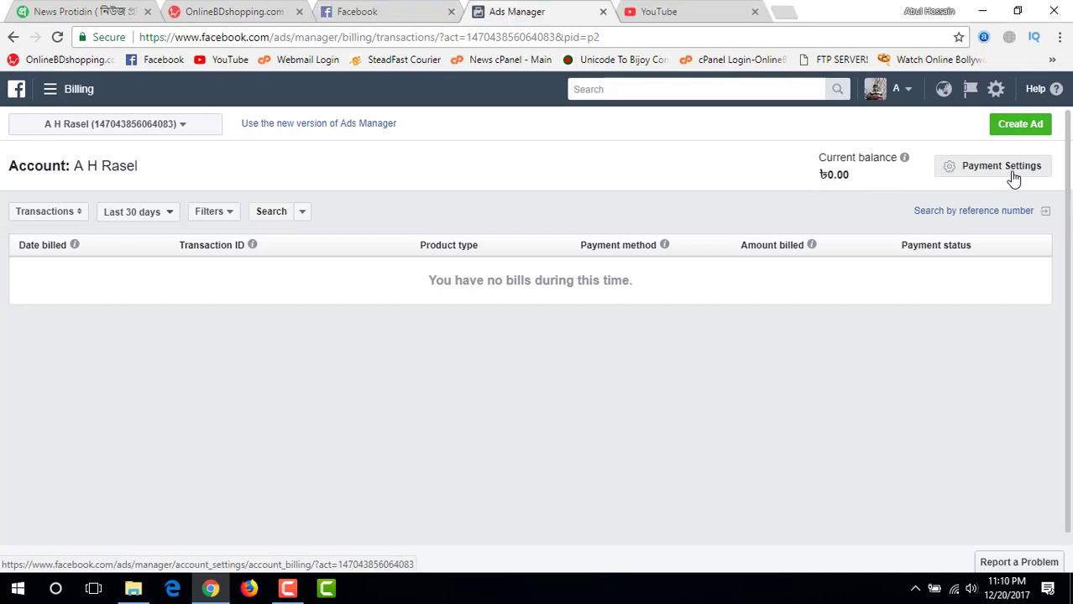
Open the ad account's Payment Settings and examine the Payment method section.
click(1012, 178)
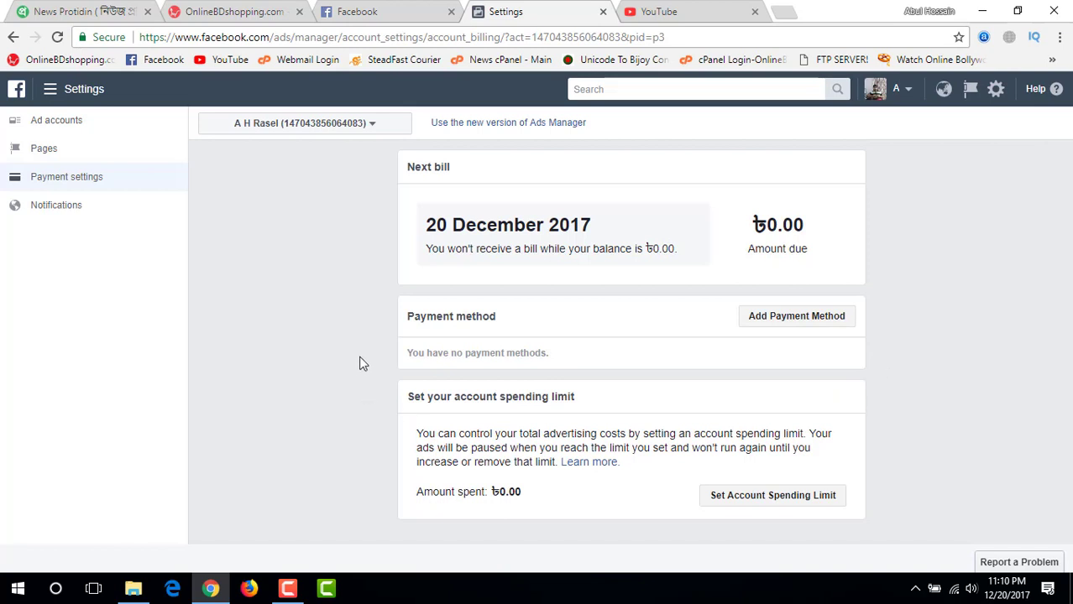
drag(654, 360, 471, 310)
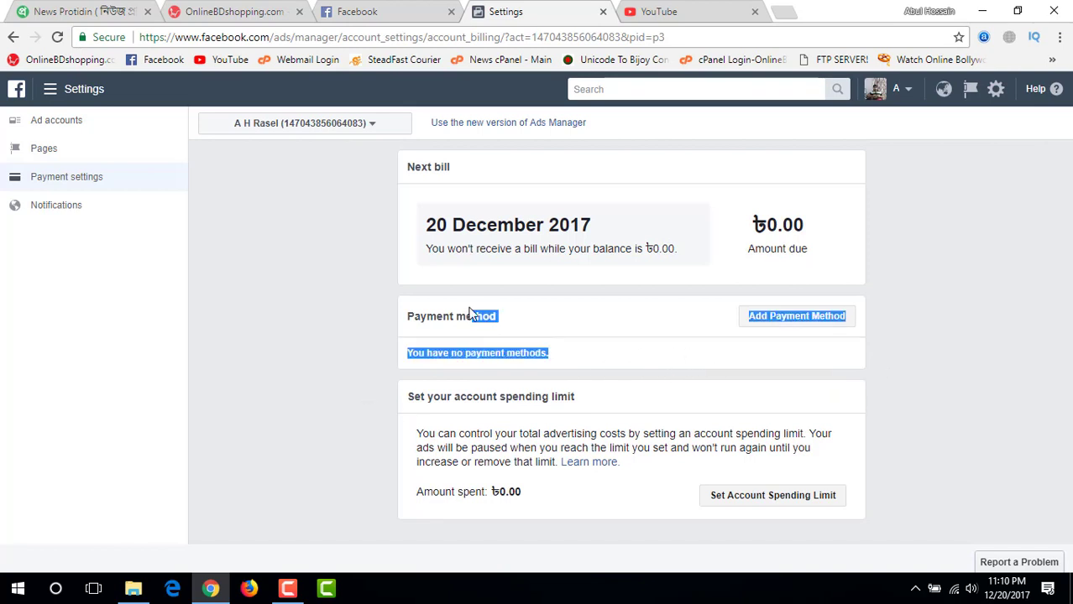
click(900, 329)
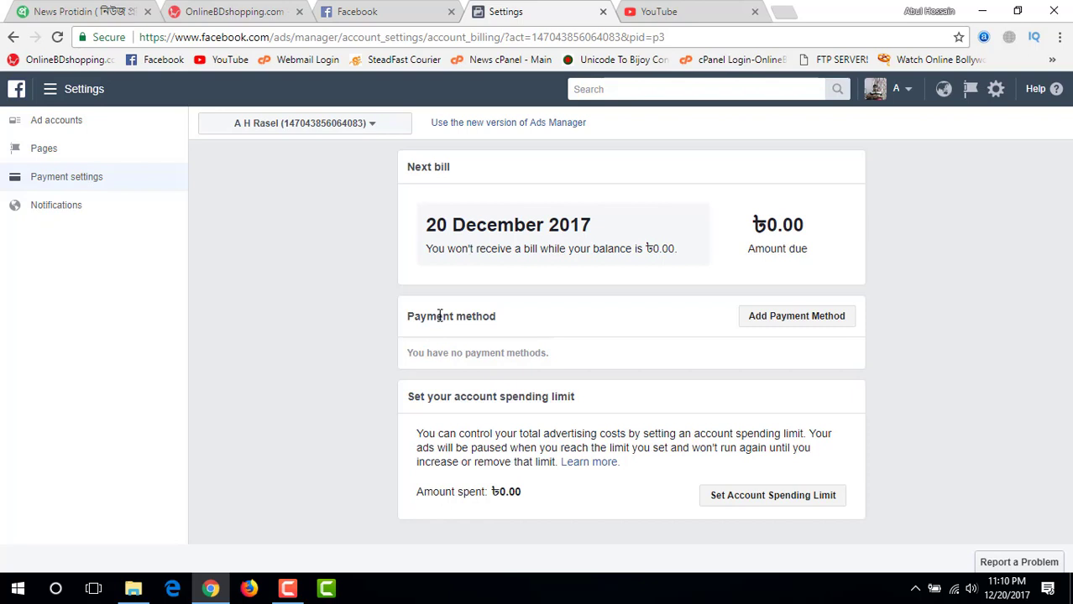
drag(550, 356, 408, 316)
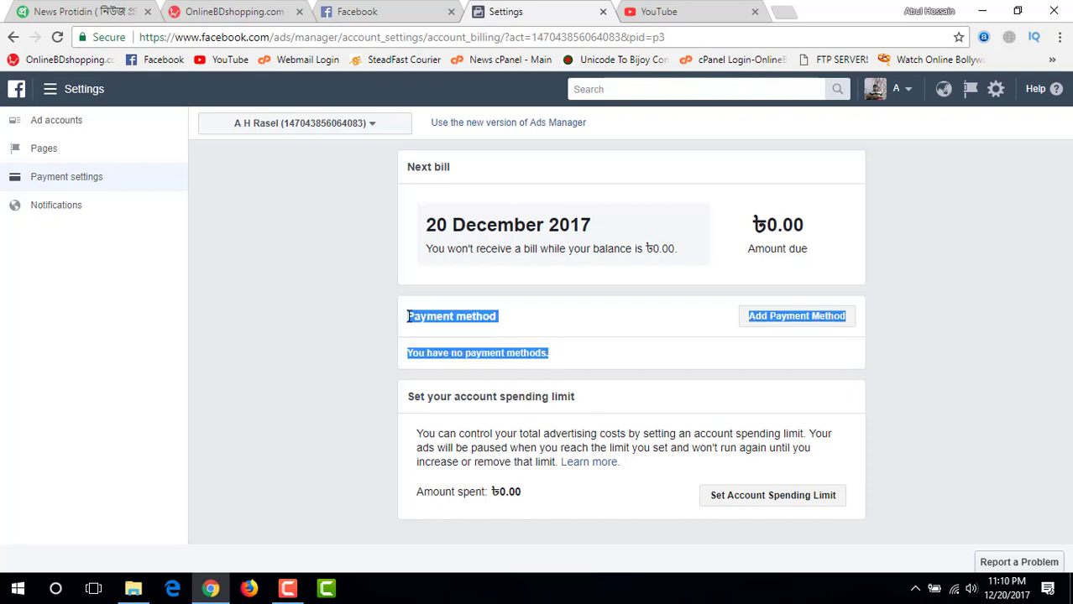
click(353, 323)
Leave the ad account's payment settings and return to the personal News Feed.
click(75, 90)
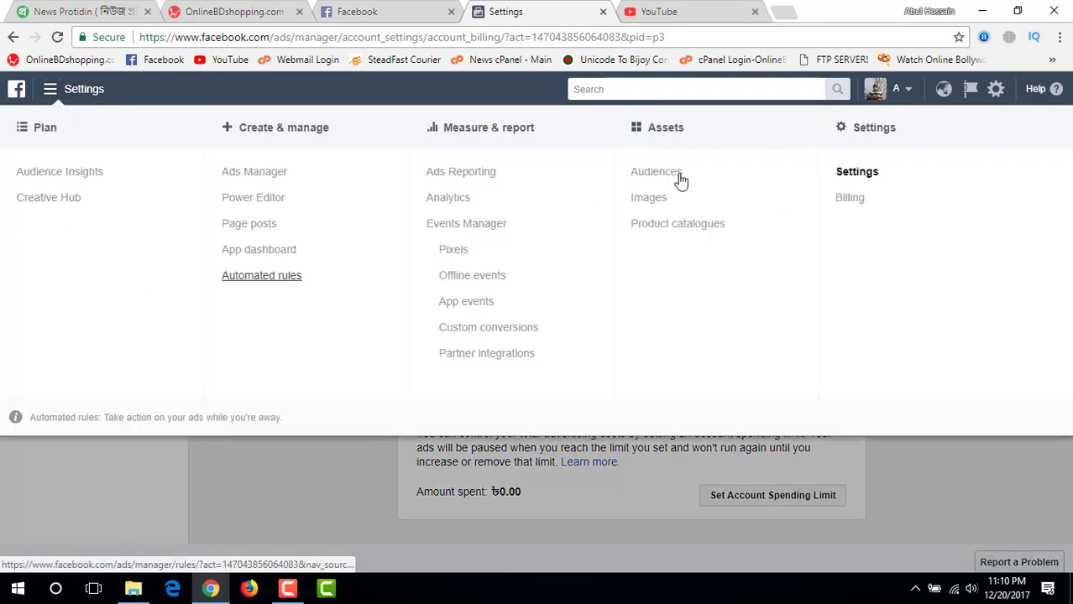
click(339, 456)
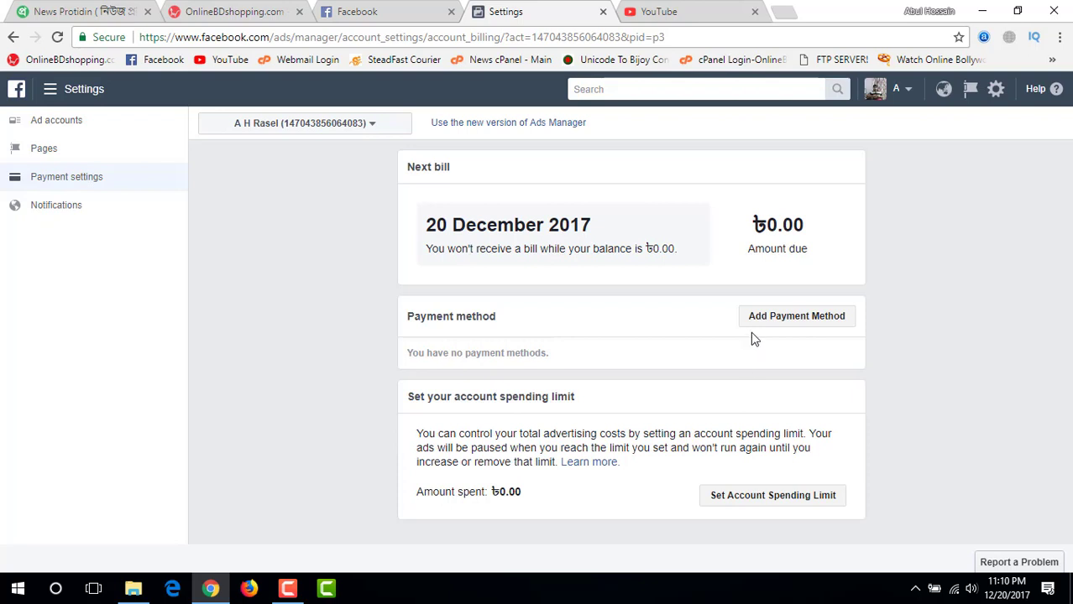
click(896, 92)
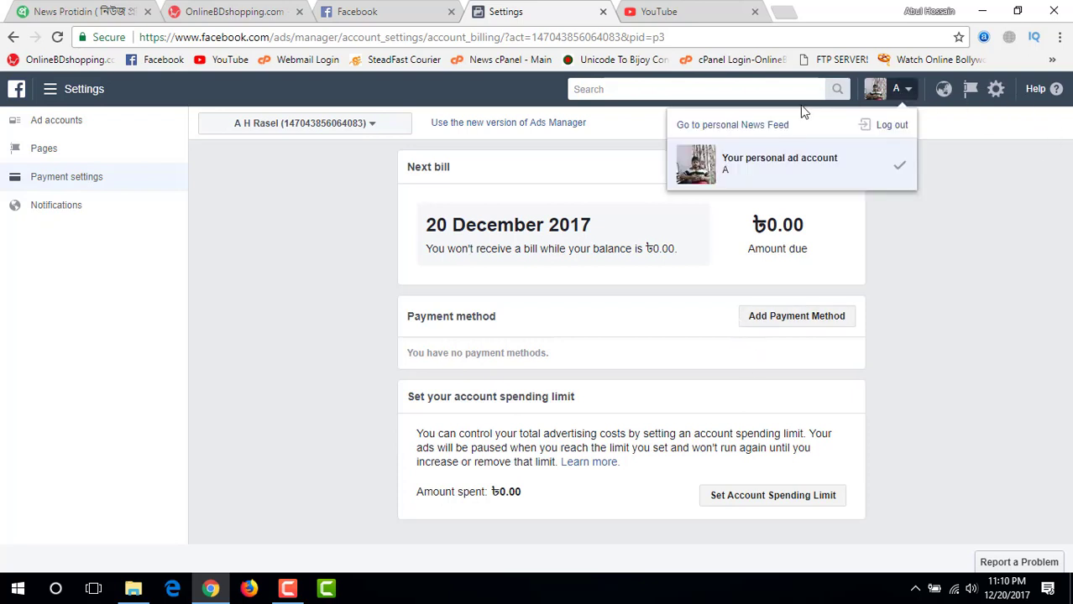
click(774, 125)
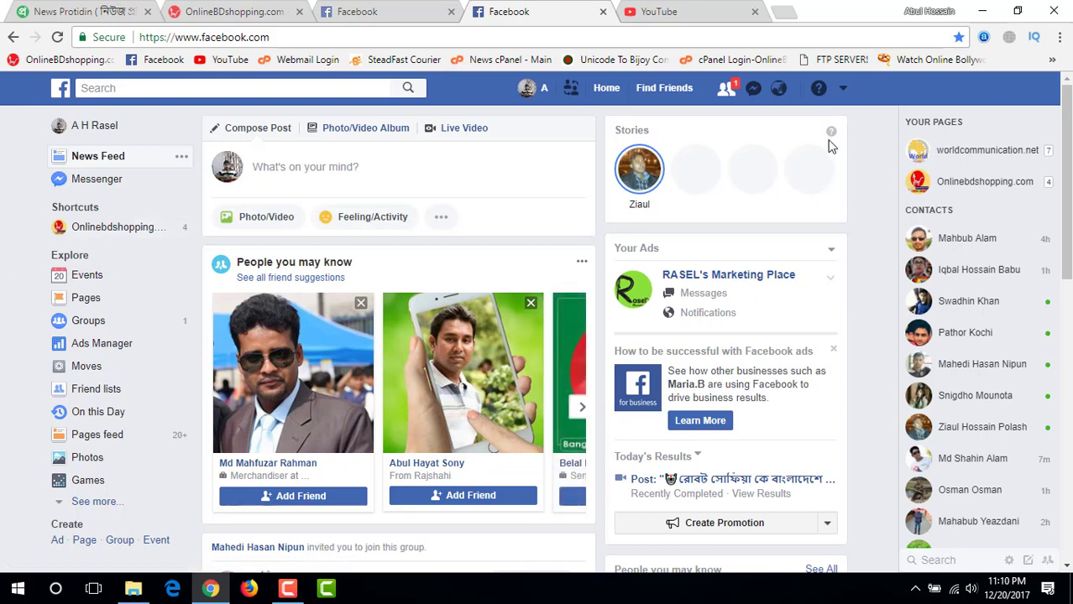
View the notifications, then open the Onlinebdshopping.com page and look through its home content.
click(780, 89)
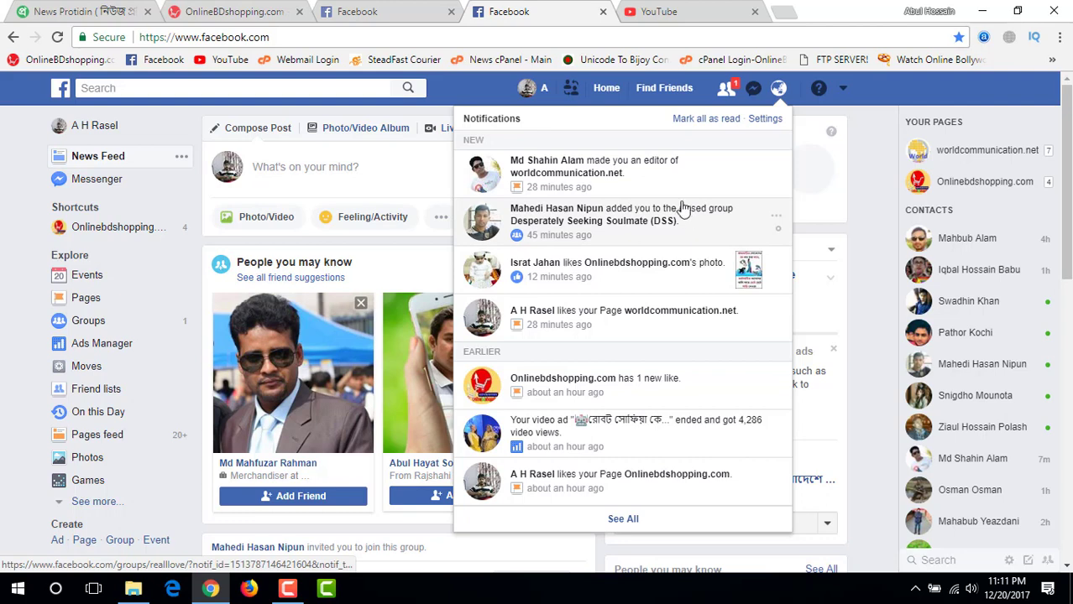
click(88, 234)
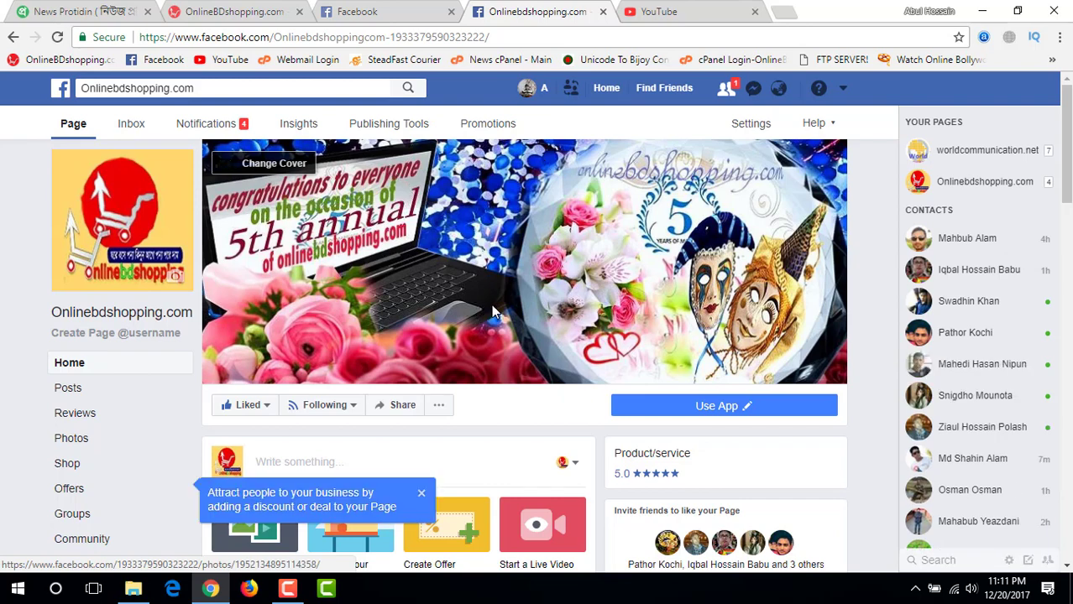
scroll(514, 327, down, 5)
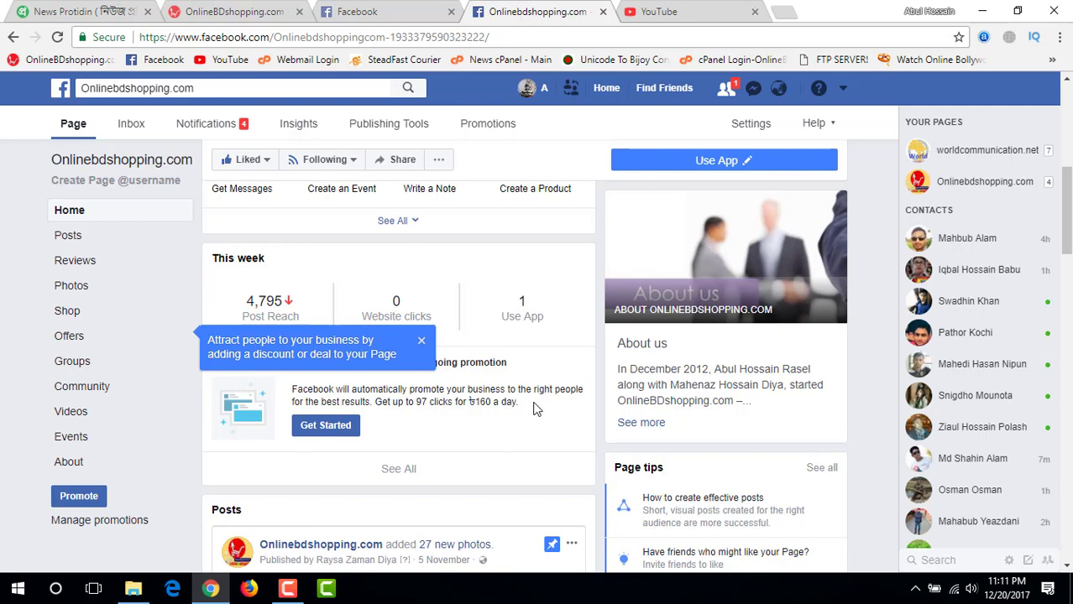
scroll(536, 405, up, 4)
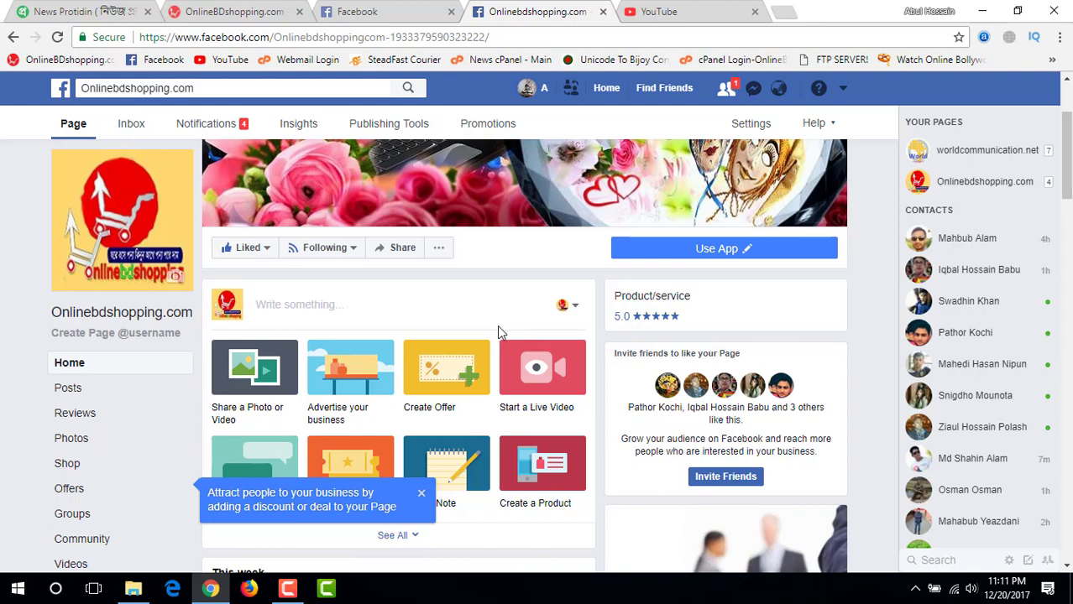
From the other Facebook tab's promotion options, open Ads Manager for the second ad account and close the Onlinebdshopping.com page tab.
click(844, 90)
key(ctrl+shift+Tab)
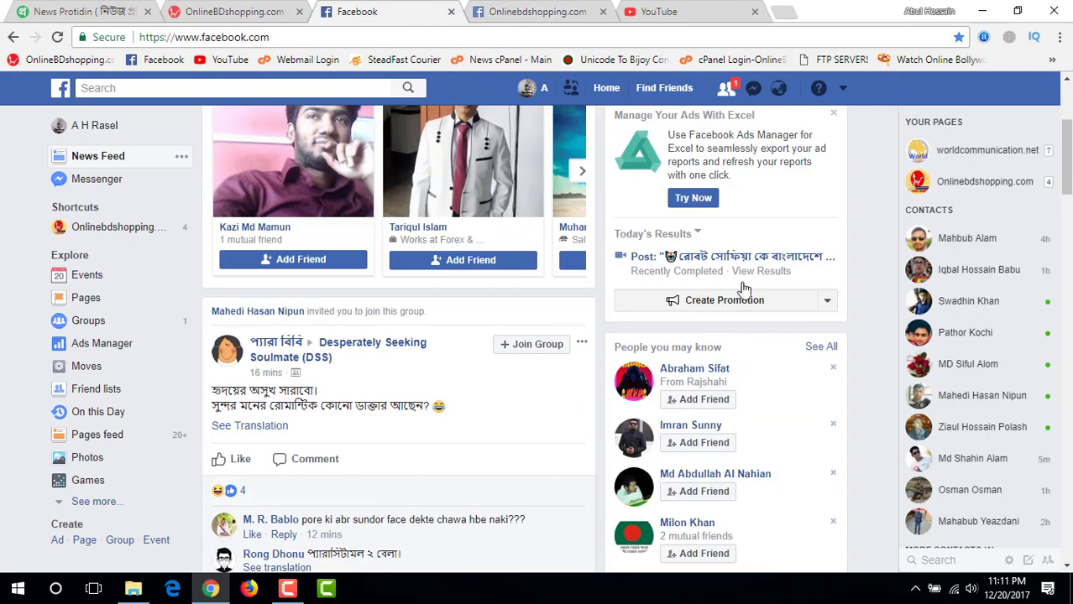
click(827, 303)
click(768, 347)
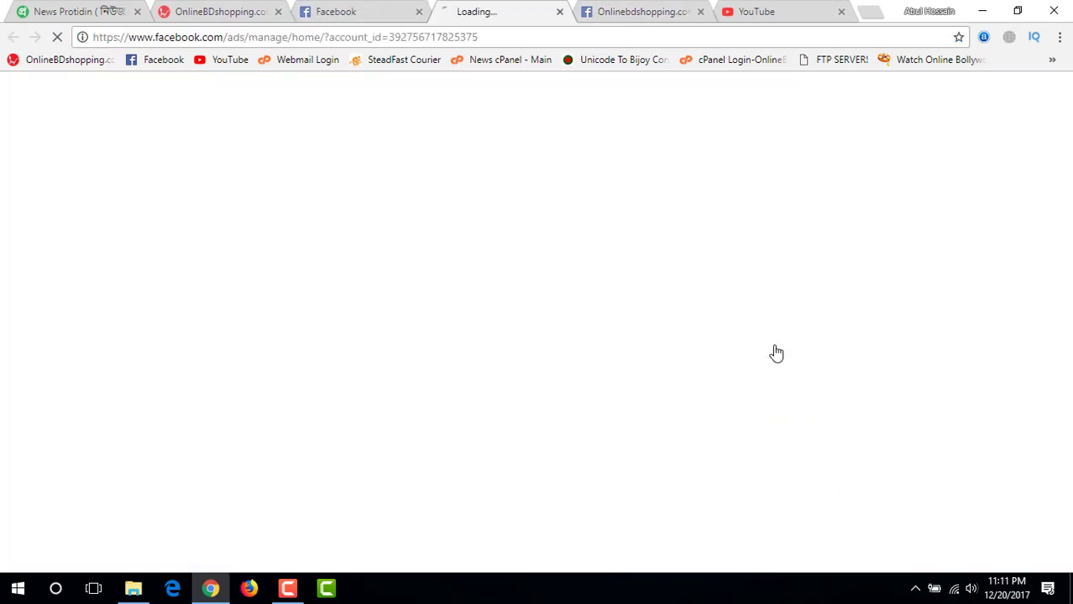
click(700, 10)
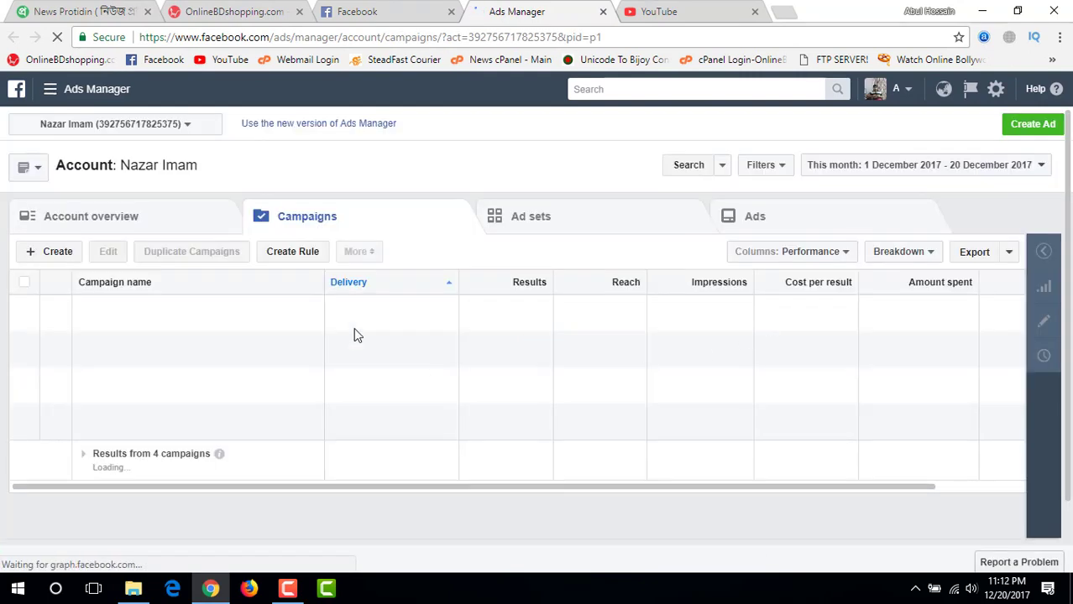
Open the second ad account's Billing page and examine the payment methods of the listed transactions.
click(75, 91)
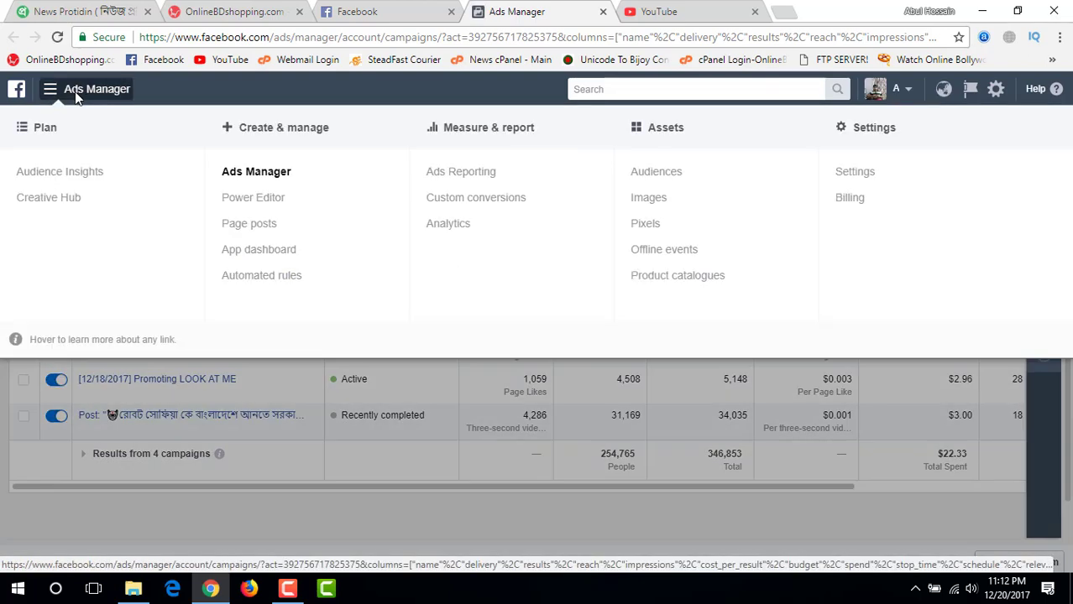
click(851, 200)
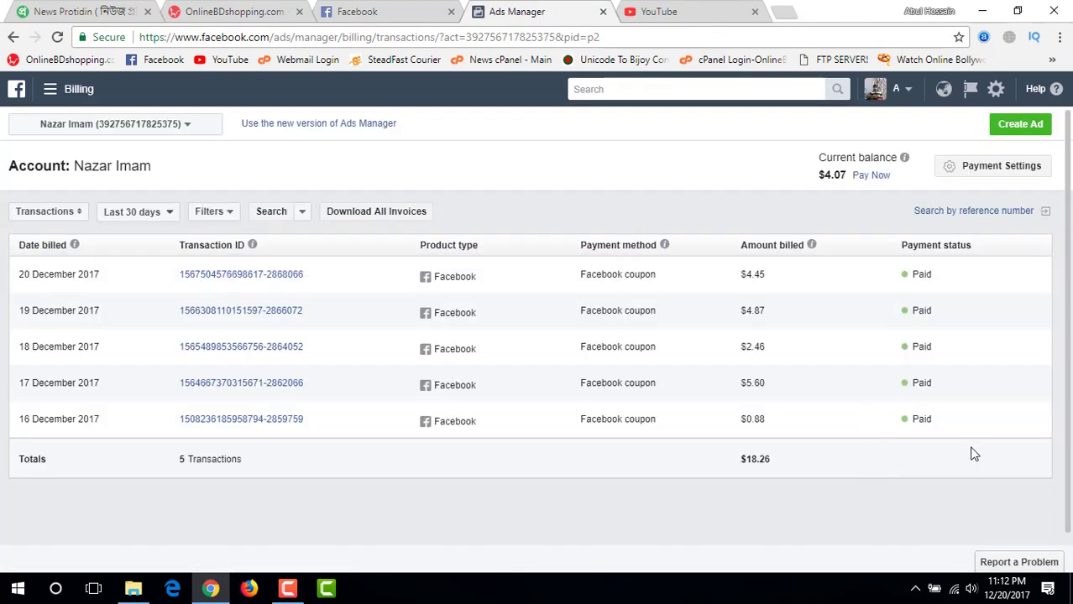
drag(966, 439, 583, 285)
drag(352, 289, 337, 288)
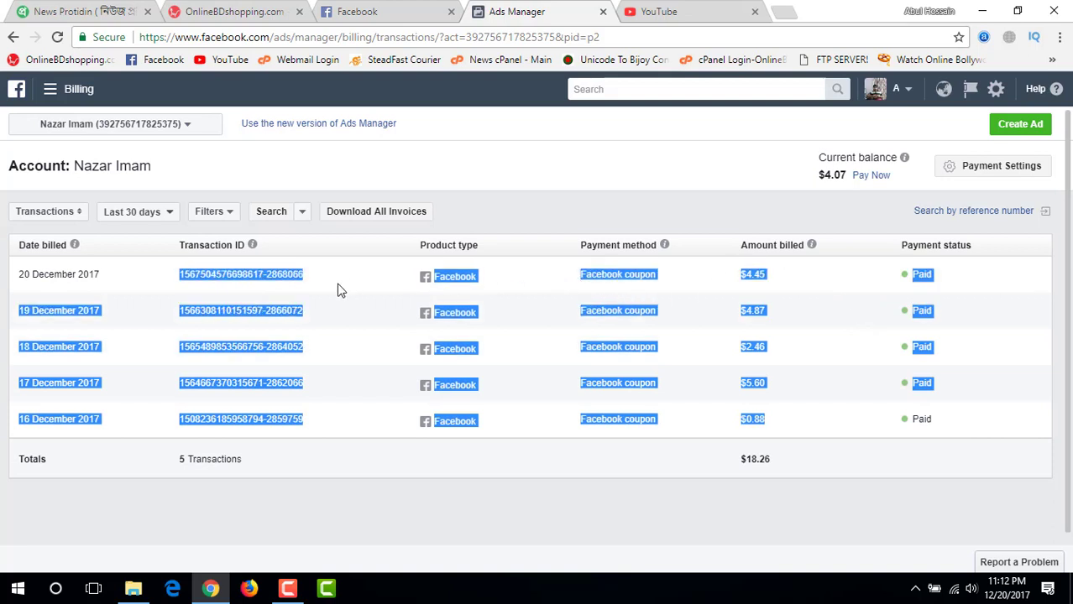
click(558, 316)
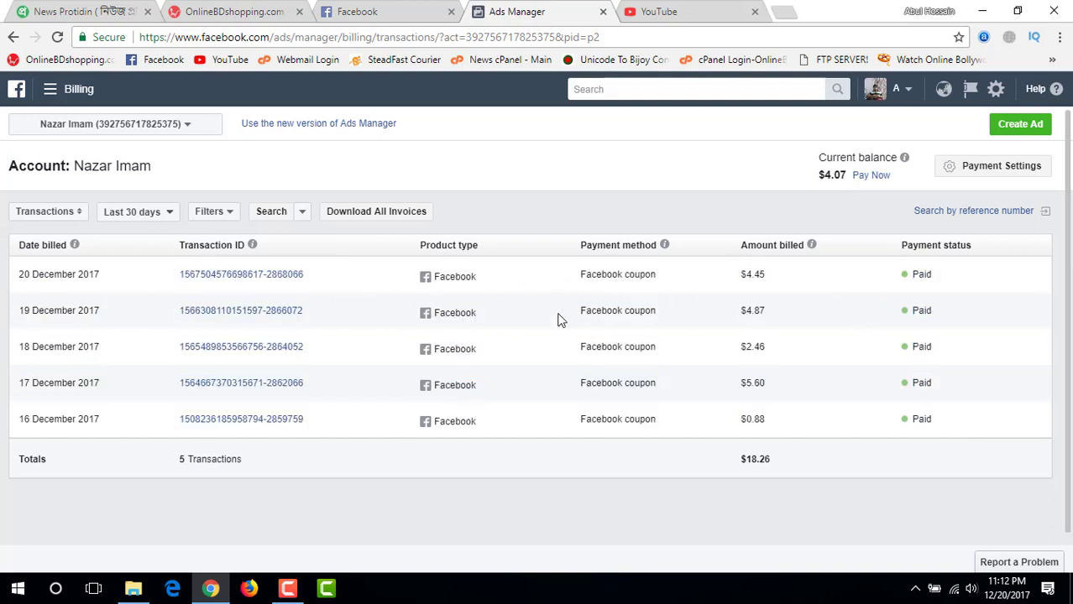
Open the second ad account's Payment Settings and examine the ad credit amount and expiry under Payment method.
click(974, 178)
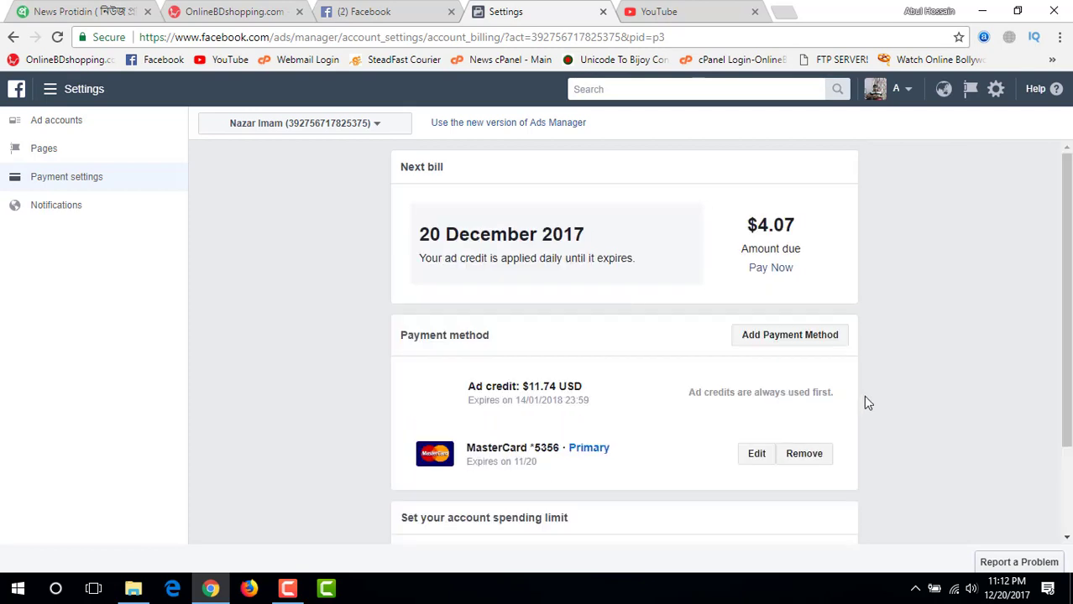
drag(591, 401, 464, 394)
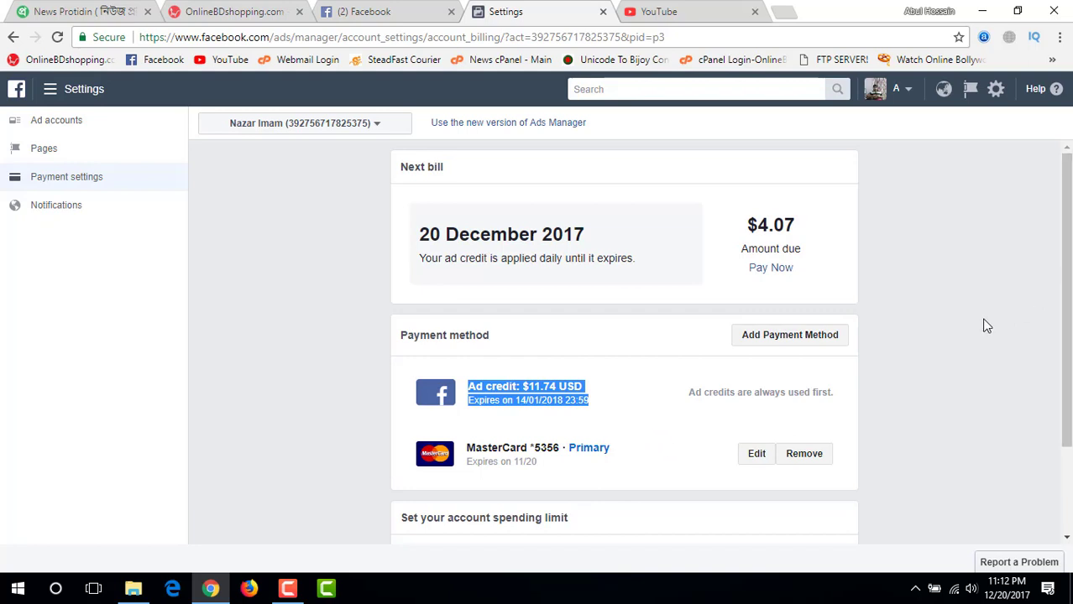
click(544, 388)
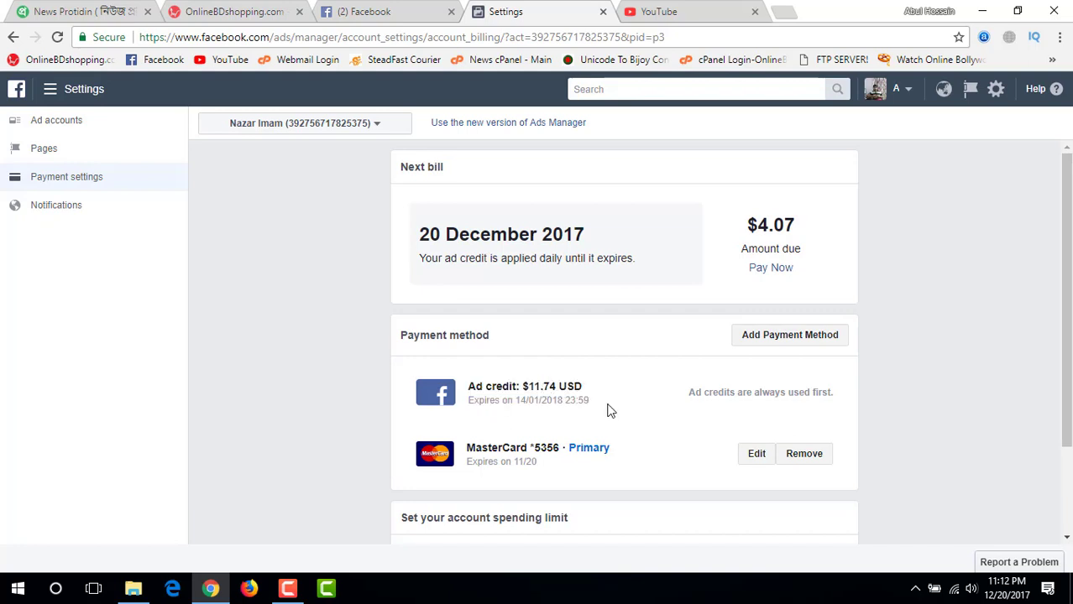
drag(595, 407, 436, 380)
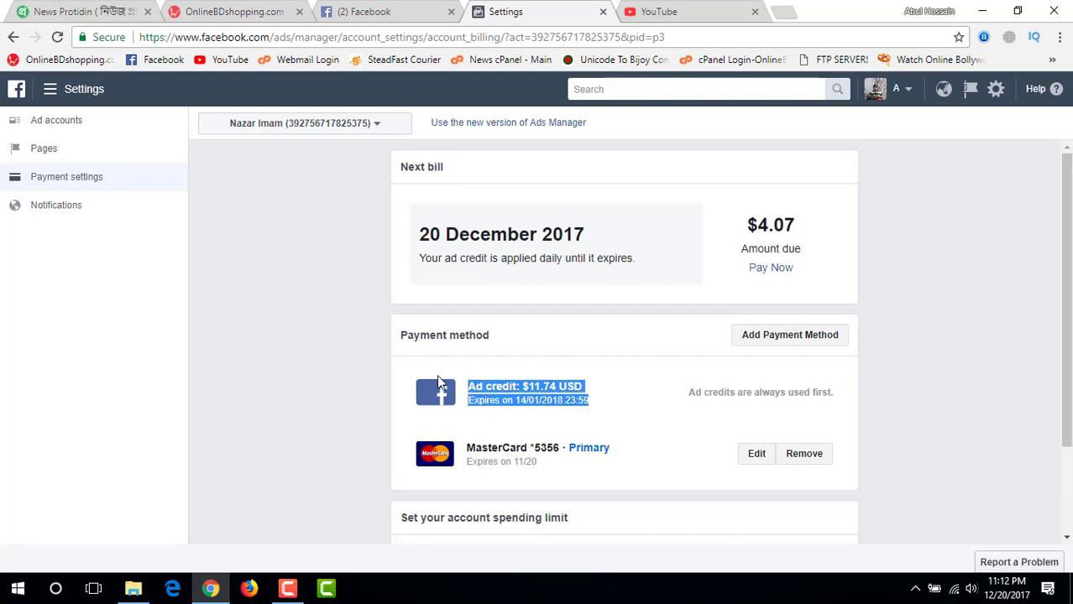
click(338, 380)
drag(596, 404, 467, 385)
click(311, 369)
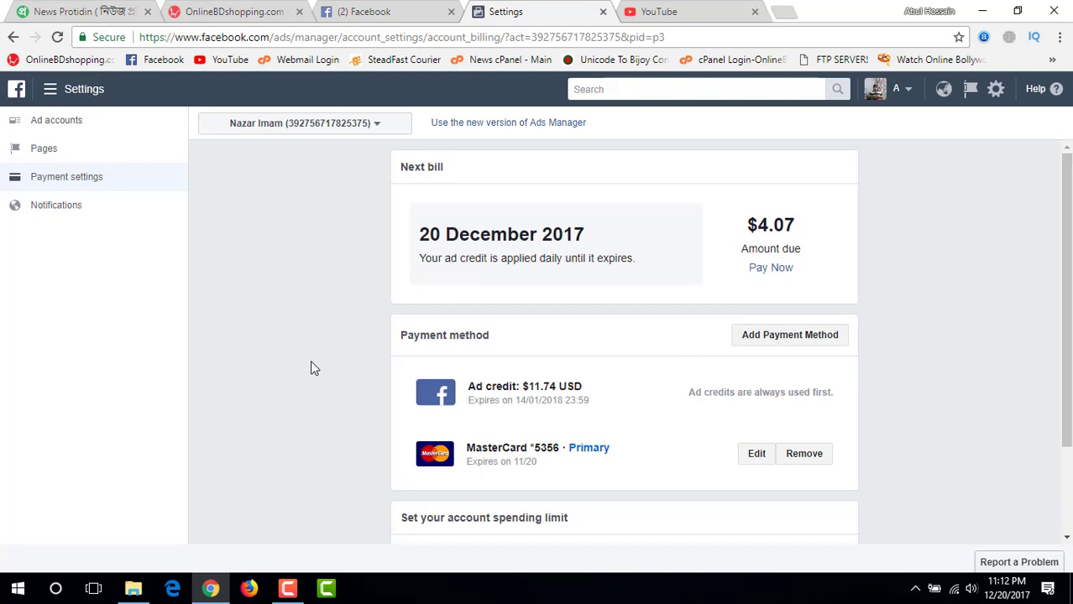